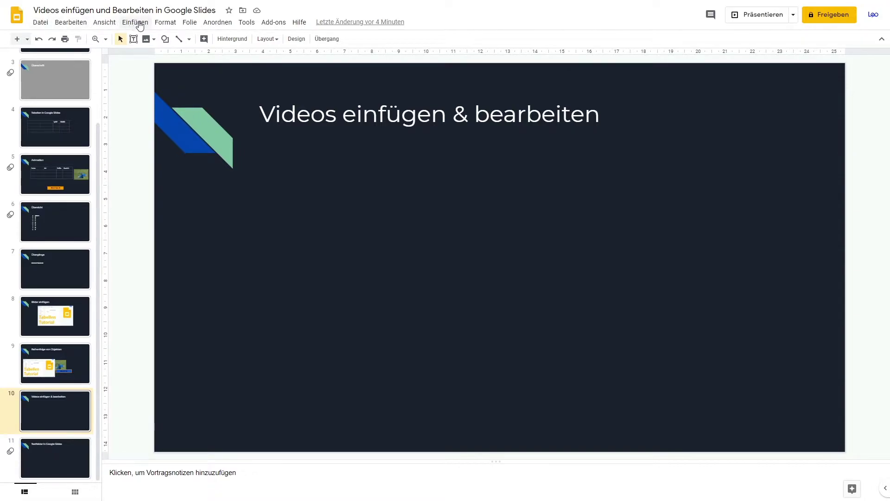
Step: Search YouTube for 'google docs tutorial deutsch' and insert 'Google Docs Tutorial - Einführung für Anfänger'
click(136, 22)
click(149, 85)
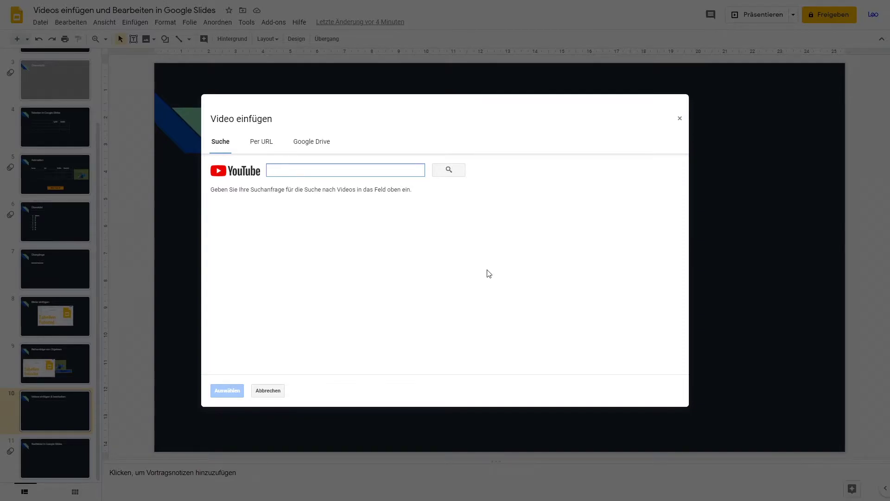
text(google)
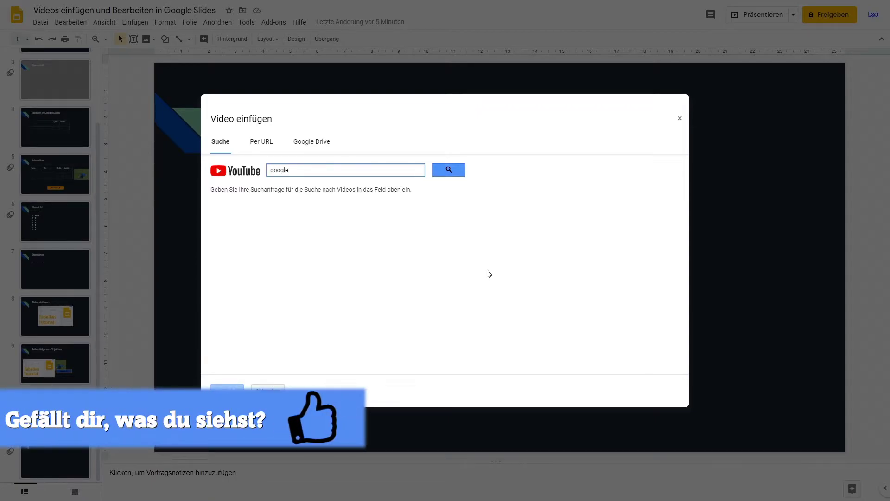
text( do)
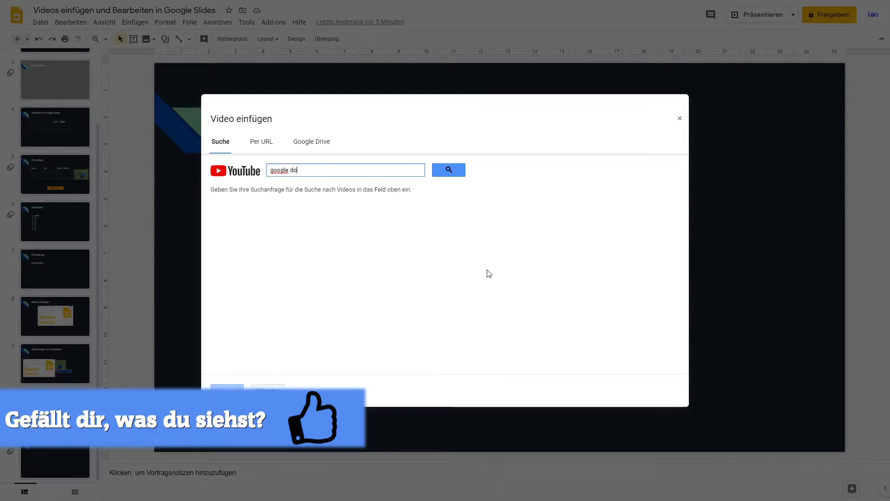
text(cs tutorial deutsch)
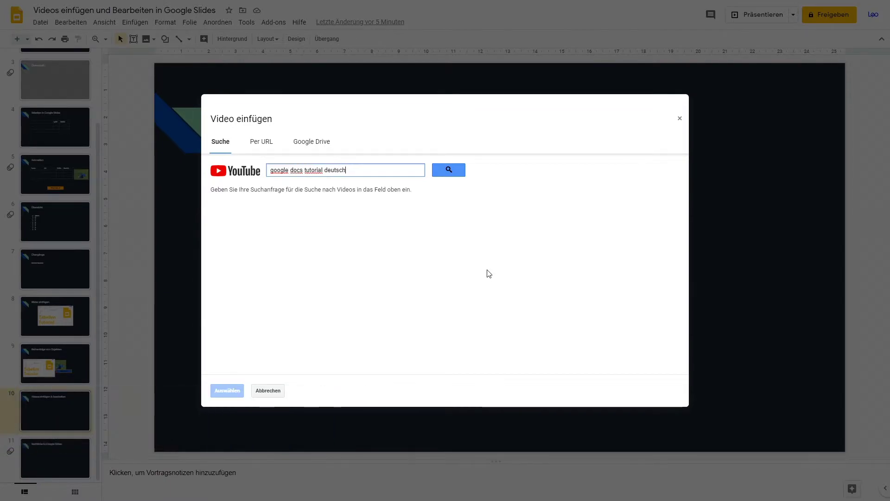
key(Return)
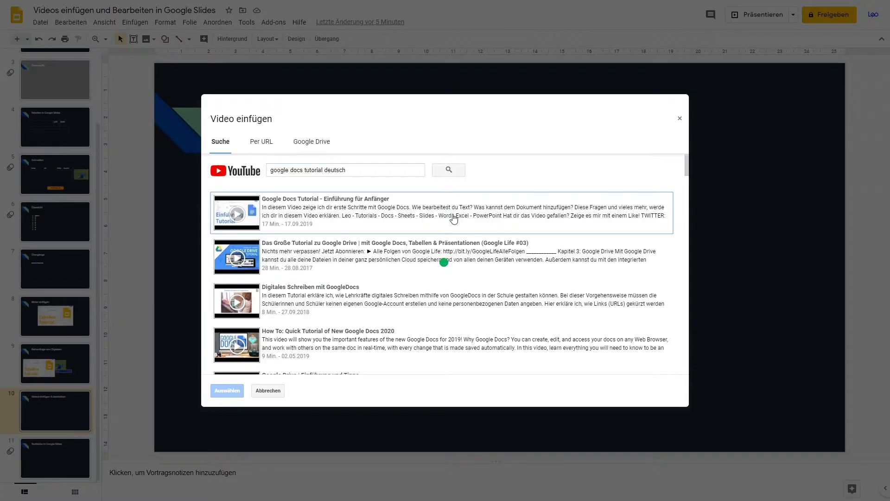
click(335, 218)
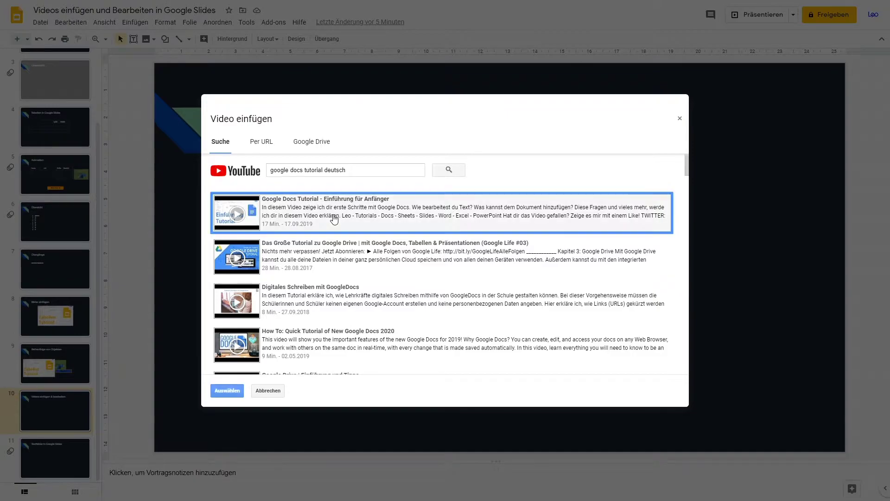
click(227, 390)
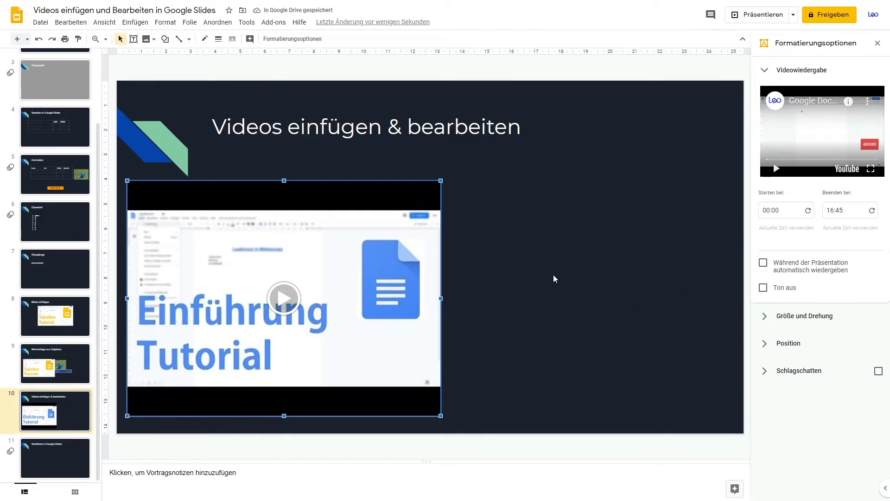
Step: Enlarge the video, centre it beneath the title, undo the oversized resize, then preview playback
drag(391, 250, 488, 234)
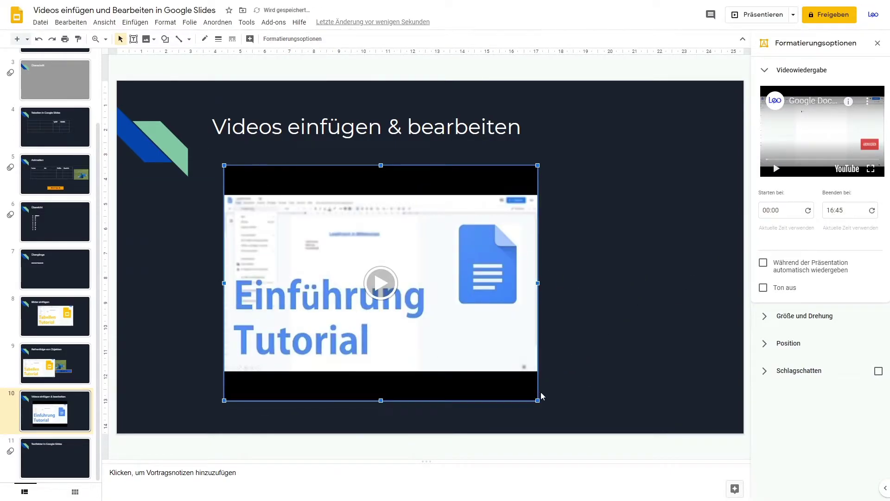
mouse_move(538, 400)
mouse_down()
mouse_move(614, 361)
mouse_move(580, 363)
mouse_up()
mouse_move(524, 373)
mouse_down()
mouse_move(542, 358)
mouse_move(431, 288)
mouse_up()
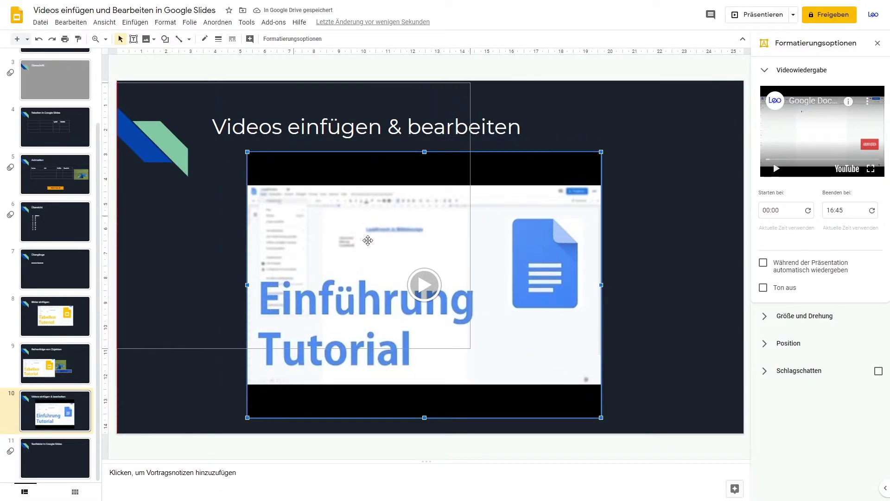
drag(471, 345, 587, 412)
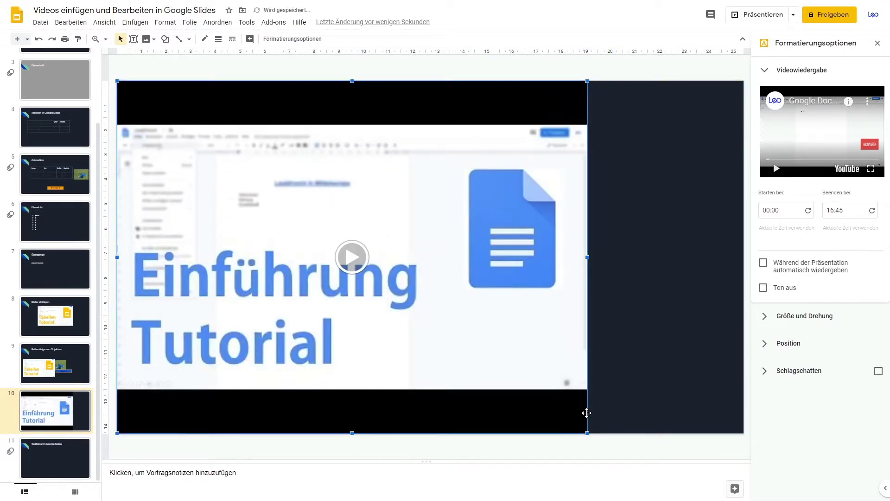
key(ctrl+z)
key(ctrl+z)
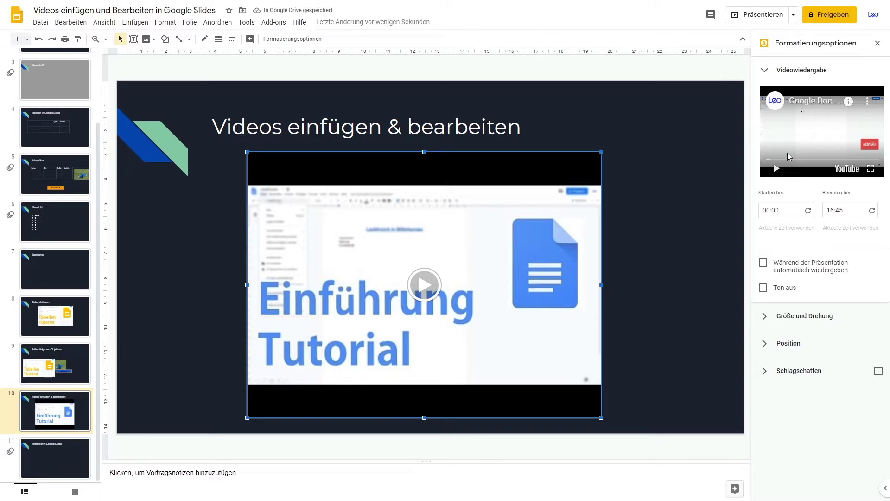
click(779, 163)
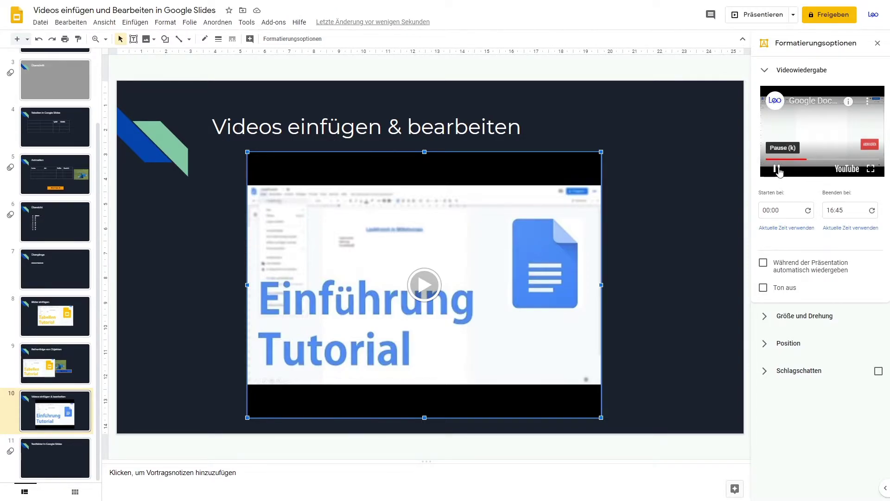
click(778, 169)
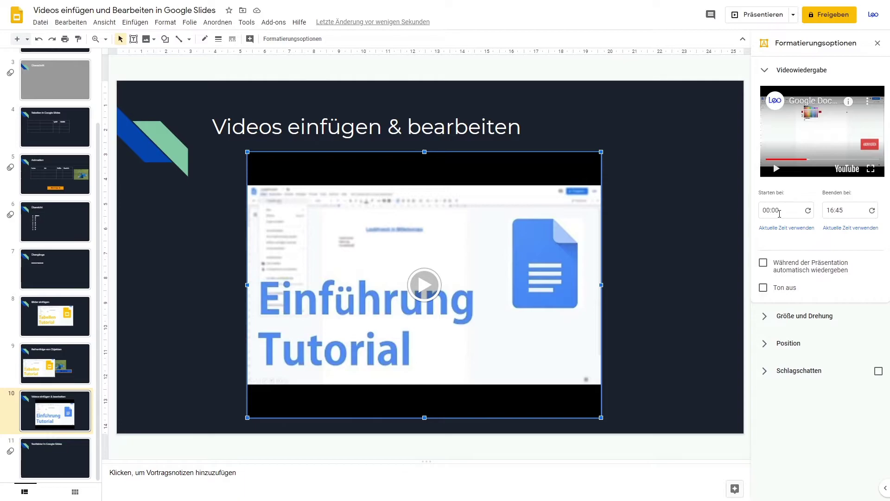
Step: Set the video's start to 02:00 and end to 02:15, and enable autoplay during presentation
click(808, 211)
click(760, 211)
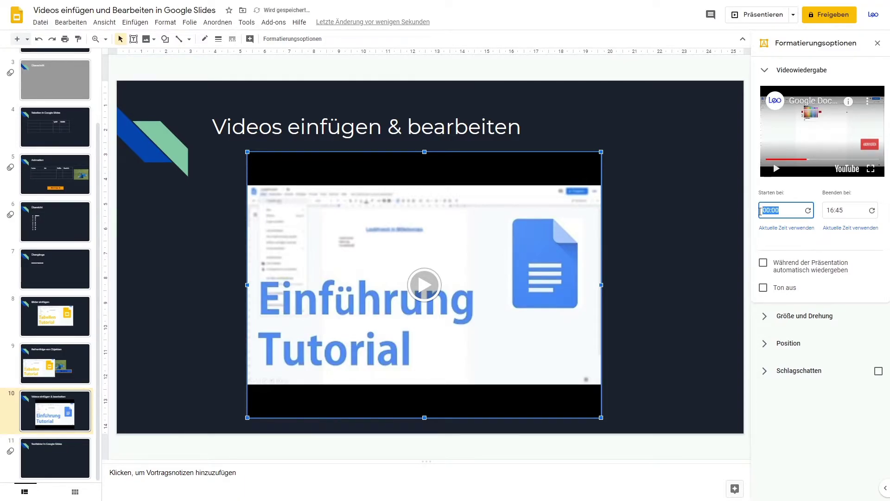
text(02:00)
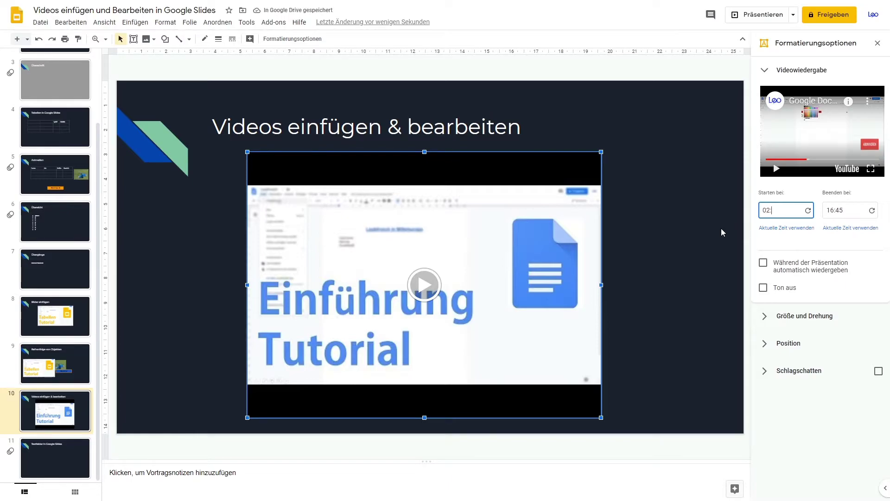
click(838, 239)
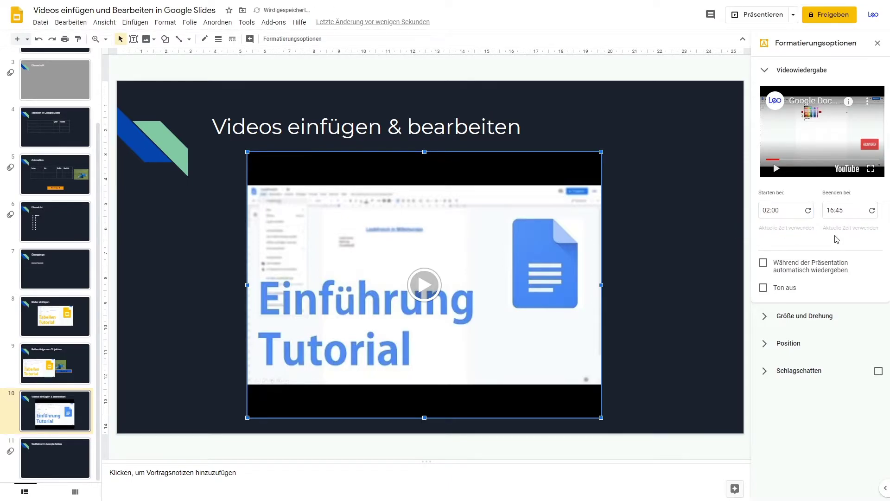
click(864, 209)
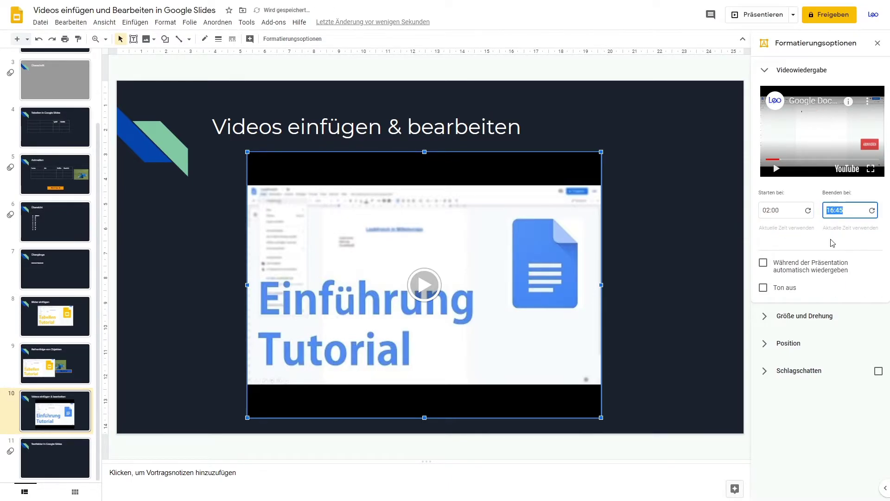
text(02:15)
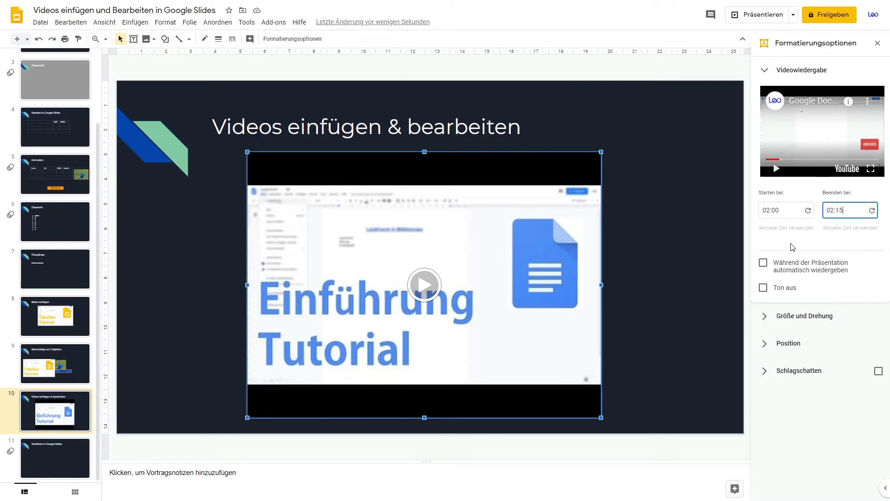
click(833, 243)
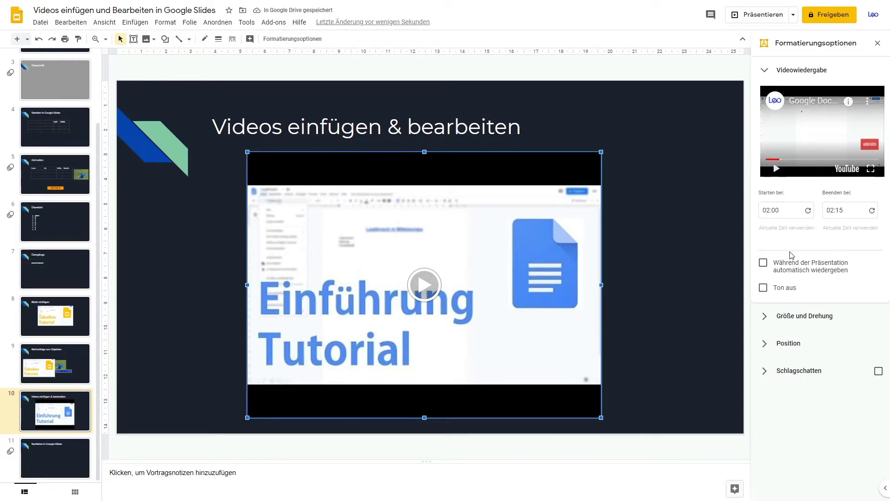
click(769, 265)
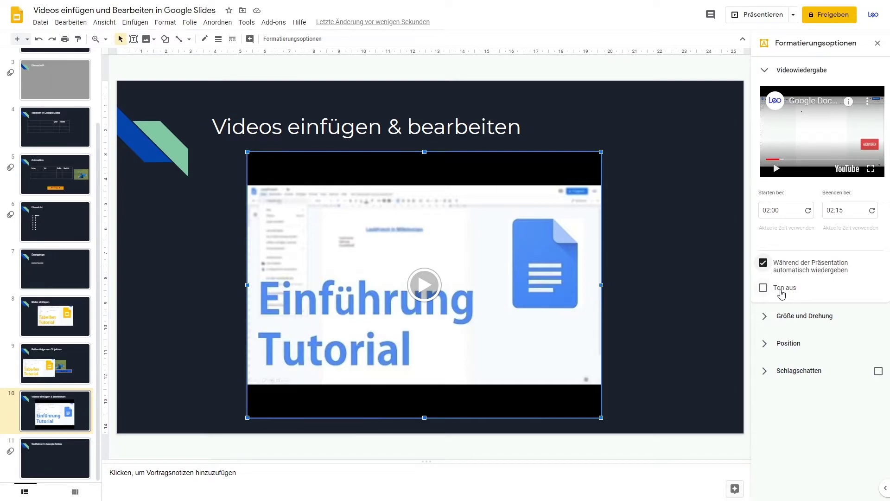
Step: Look through the size and position settings, then give the video a drop shadow and deselect it
click(834, 315)
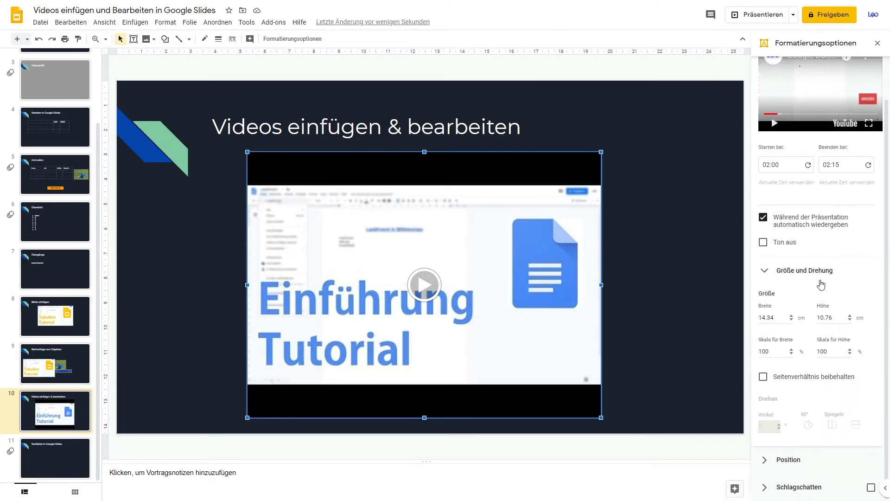
click(789, 273)
click(790, 346)
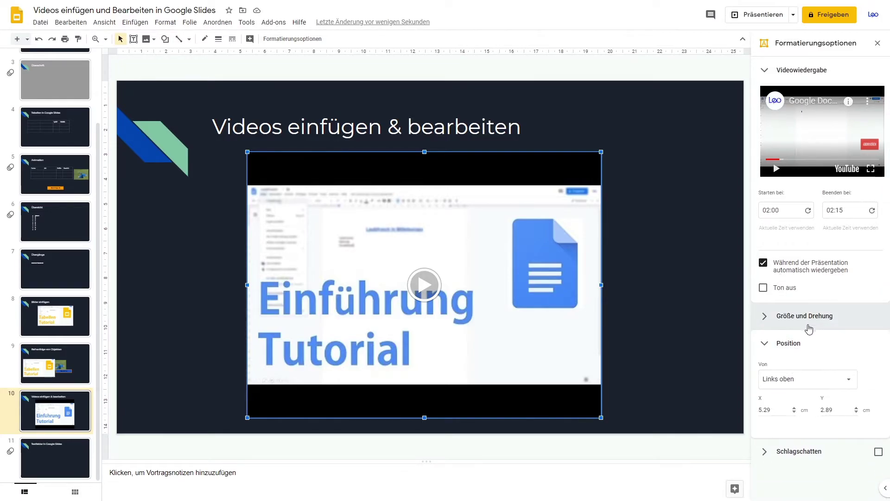
click(797, 348)
click(797, 371)
click(797, 374)
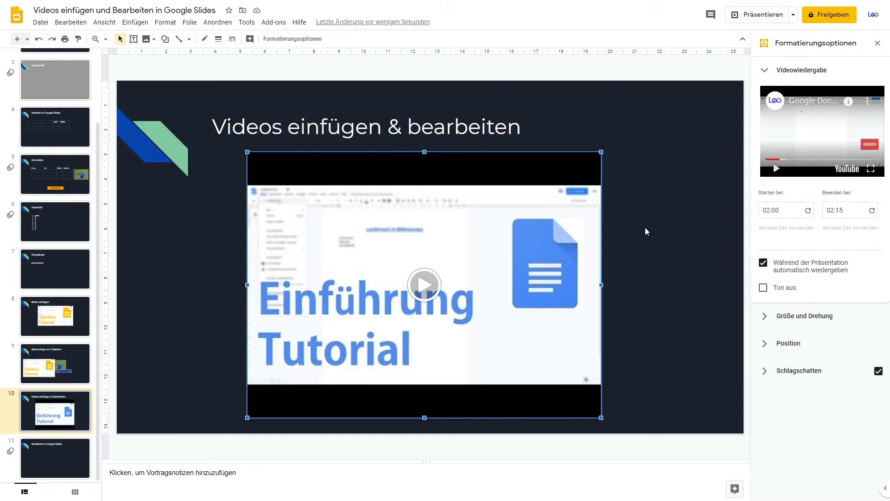
key(Escape)
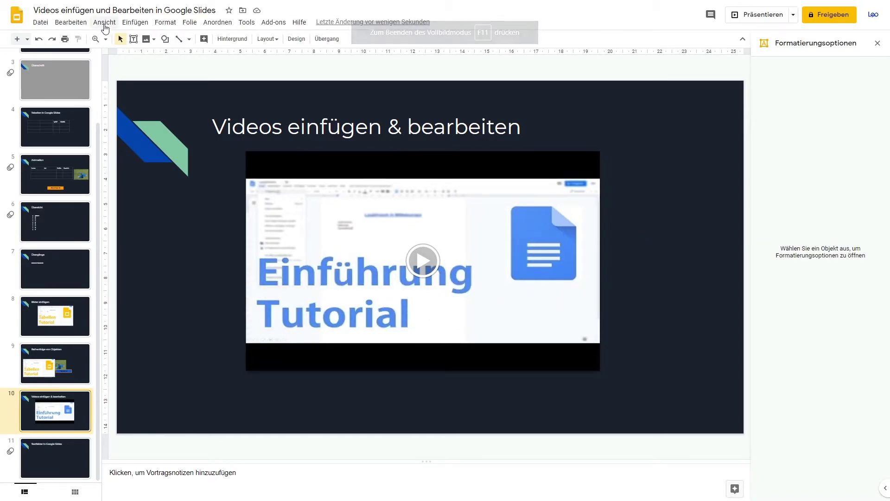
click(104, 23)
click(118, 39)
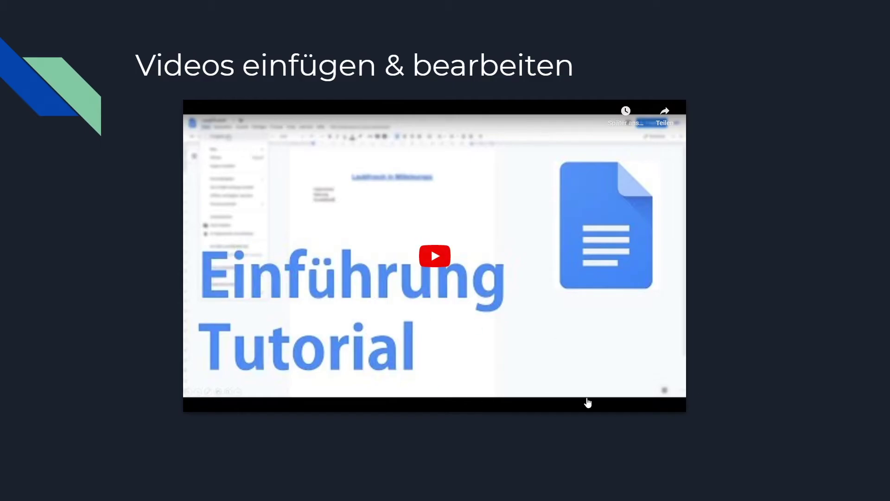
key(Escape)
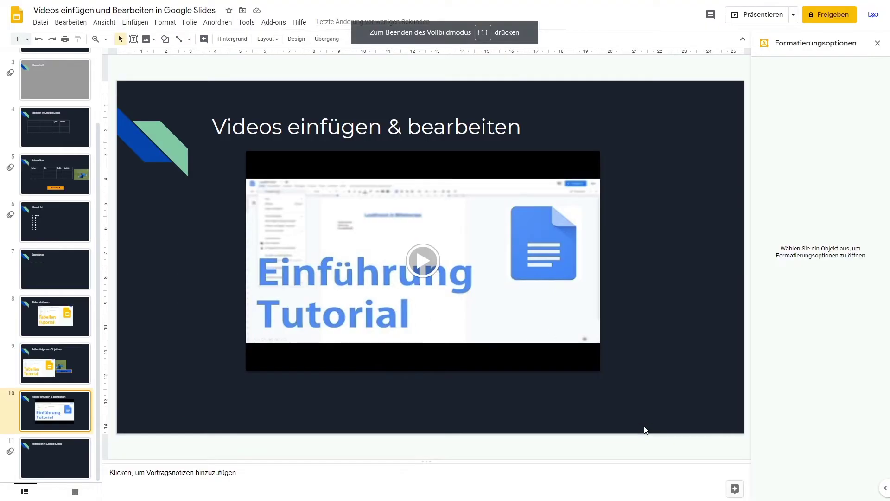
click(575, 229)
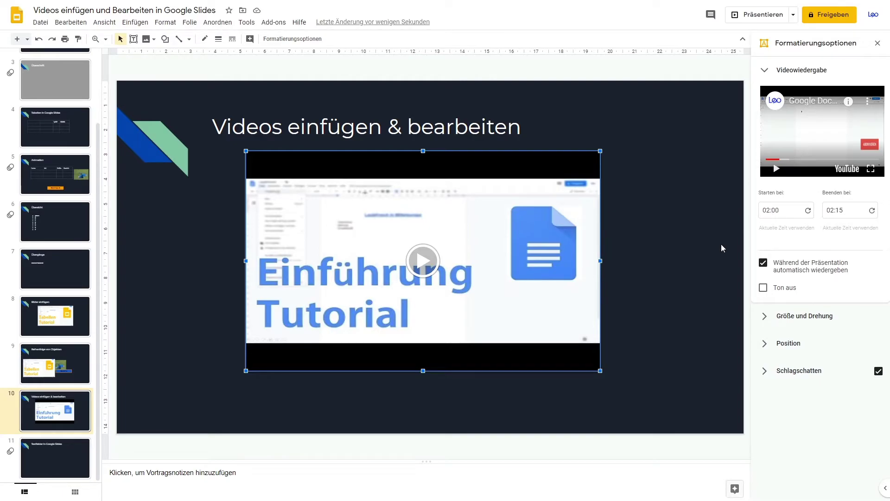
Step: Delete the video from slide 10 and start inserting a new video via 'Per URL'
key(Delete)
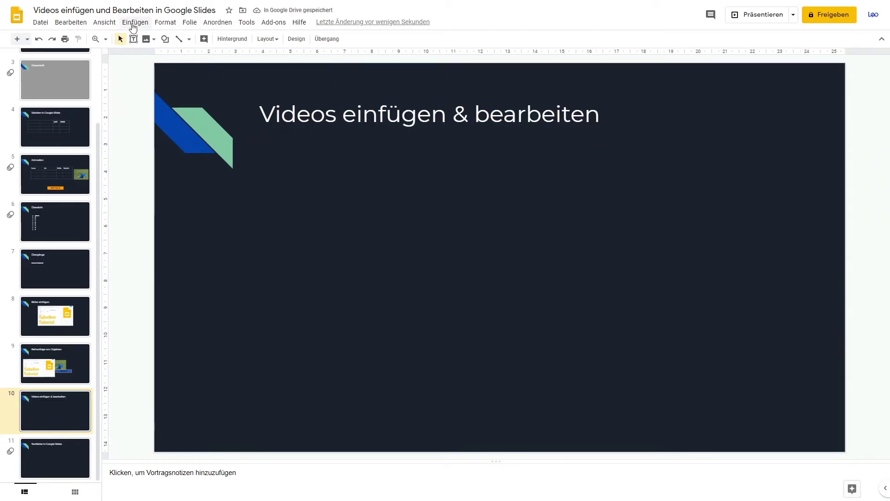
click(135, 22)
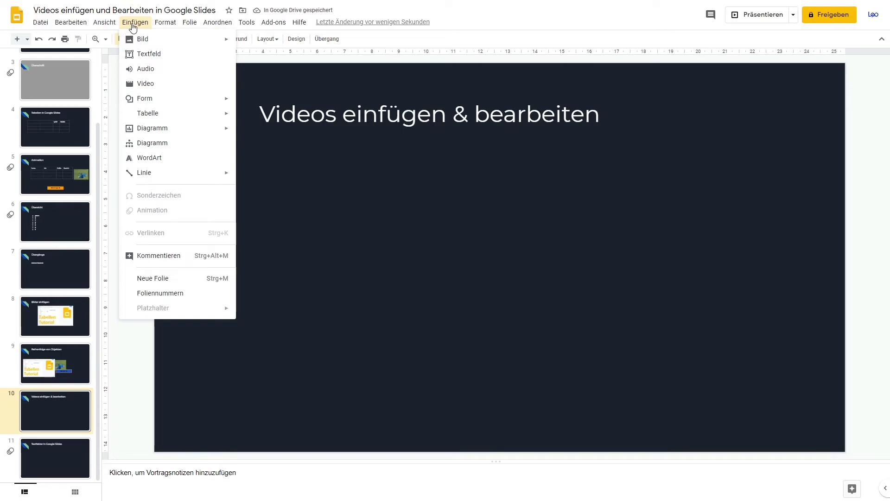
click(152, 86)
click(266, 148)
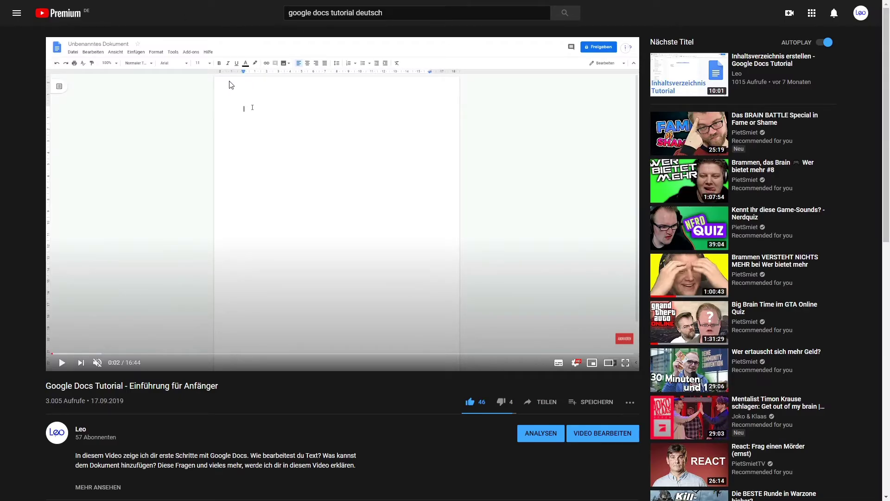
Step: Copy the YouTube tutorial's video URL and paste it into the Slides URL field
right_click(240, 123)
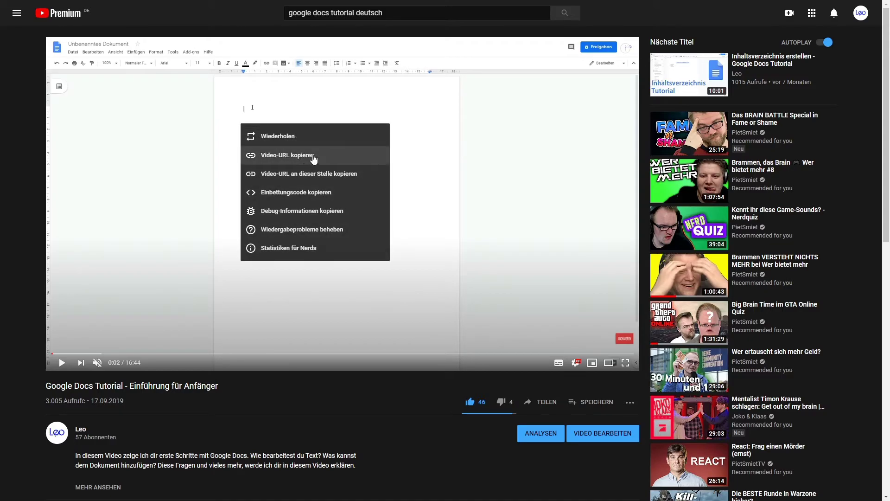
click(311, 154)
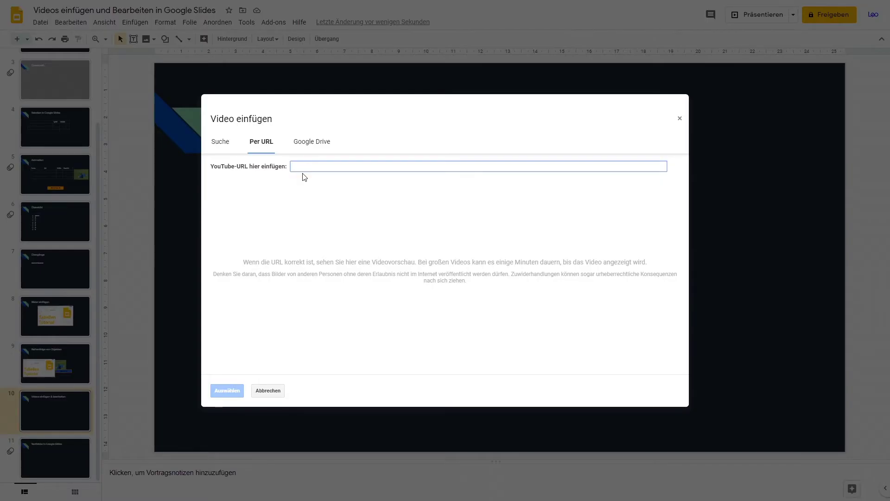
text(https://youtu.be/SRtUAxUifEY)
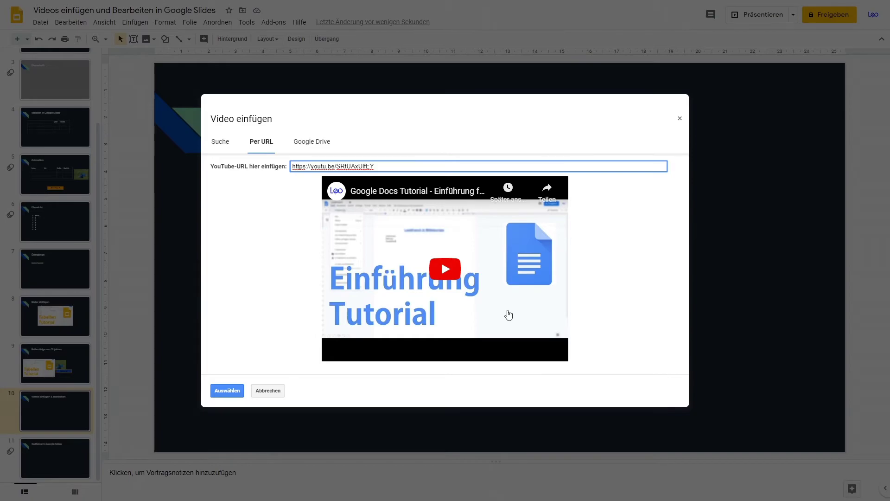
Step: Insert the linked YouTube video, move it into place, then delete it from the slide
click(227, 391)
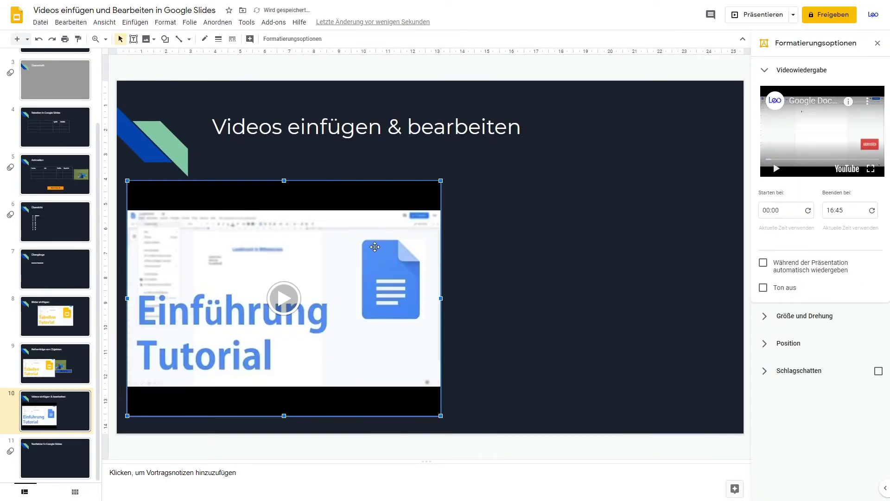
drag(377, 255, 500, 233)
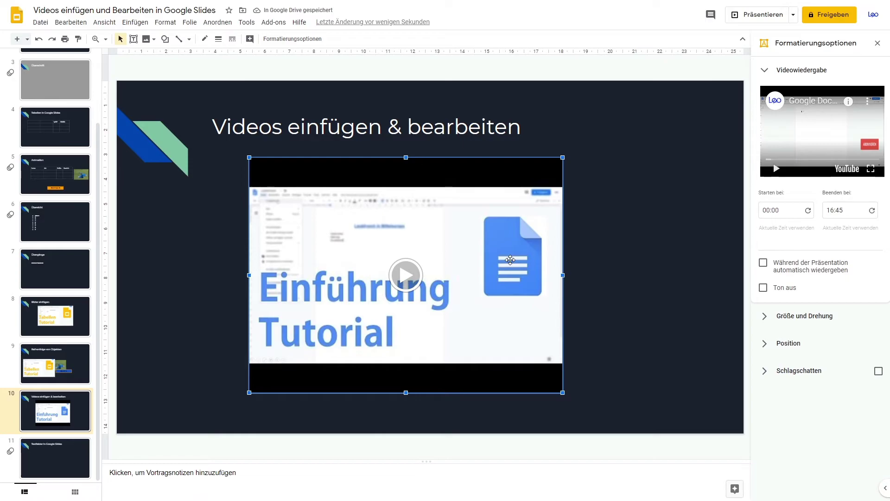
key(Delete)
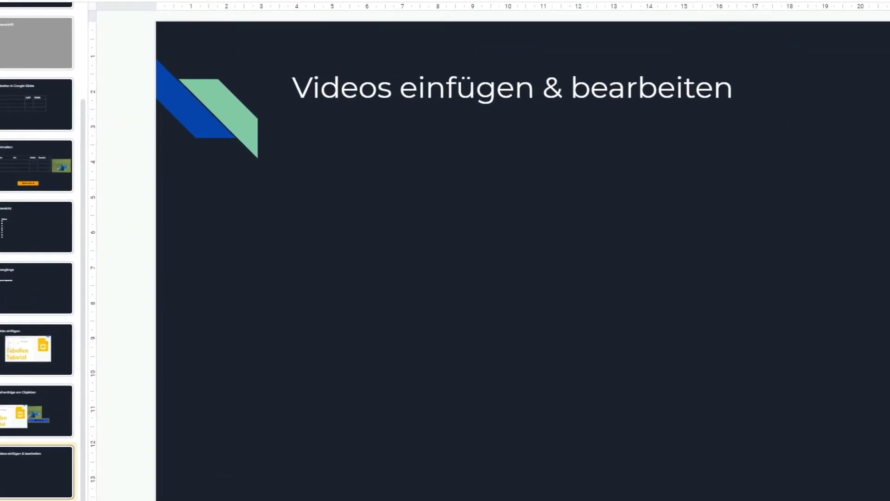
Step: Insert the Docs shortcuts video from Google Drive's Meine Ablage and drag it to the slide centre
click(135, 22)
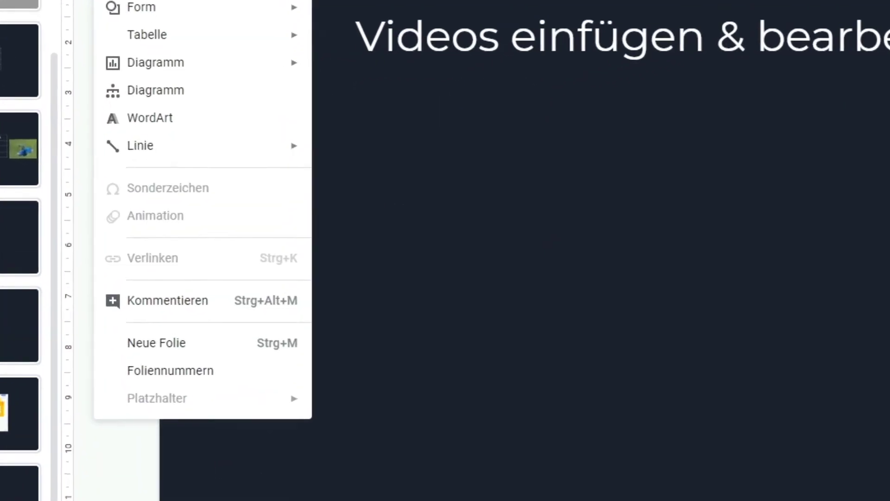
click(144, 14)
click(593, 34)
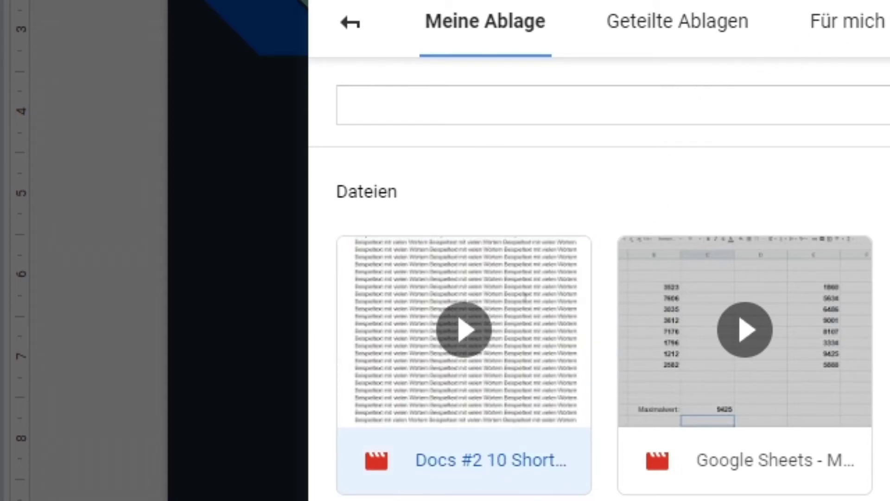
double_click(496, 346)
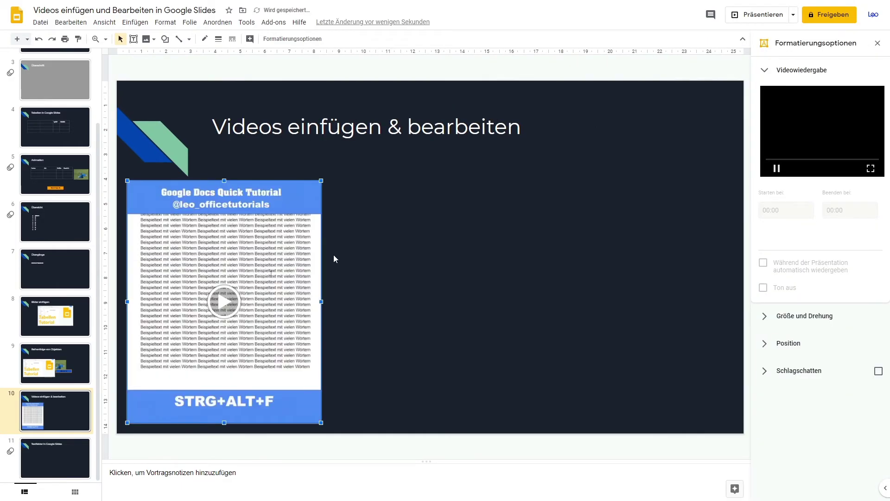
drag(319, 264, 505, 241)
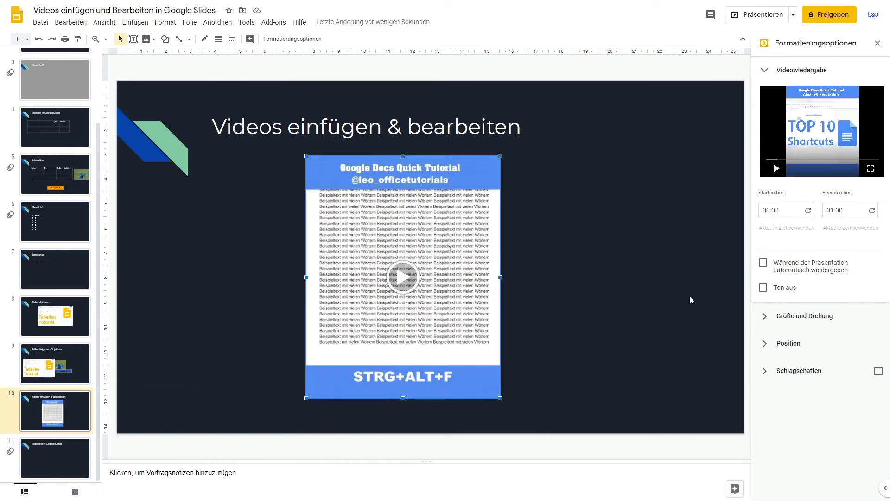
Step: Deselect the Drive video on slide 10 and bring up the view options
click(551, 280)
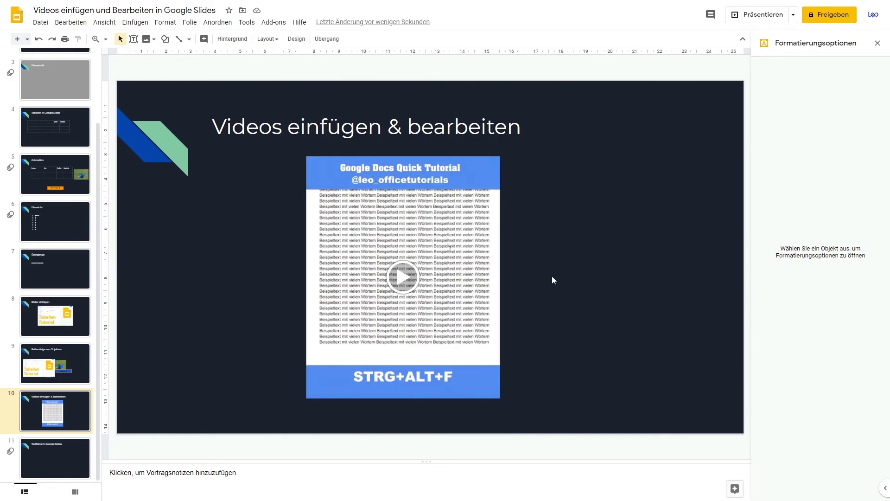
click(105, 22)
click(123, 42)
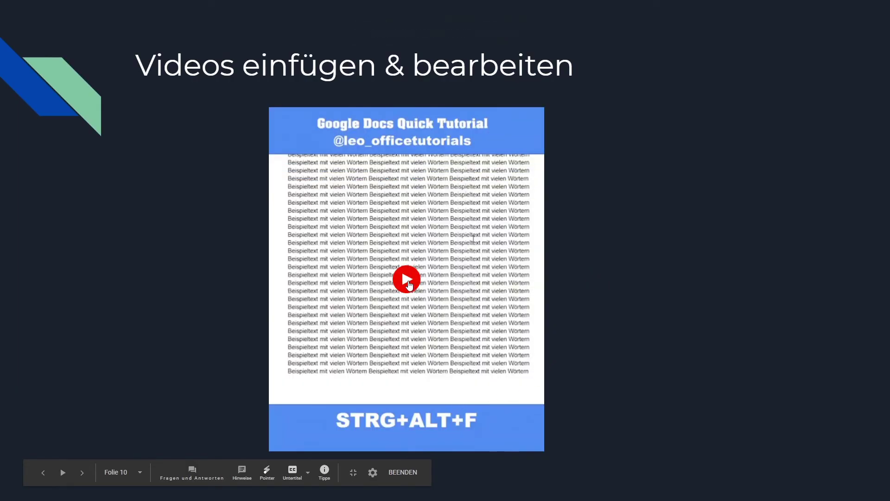
click(407, 279)
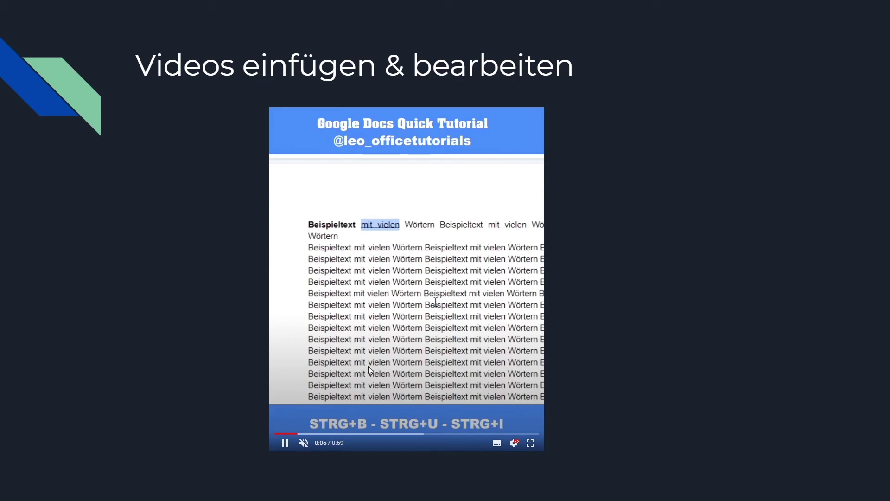
click(285, 444)
click(290, 445)
key(Escape)
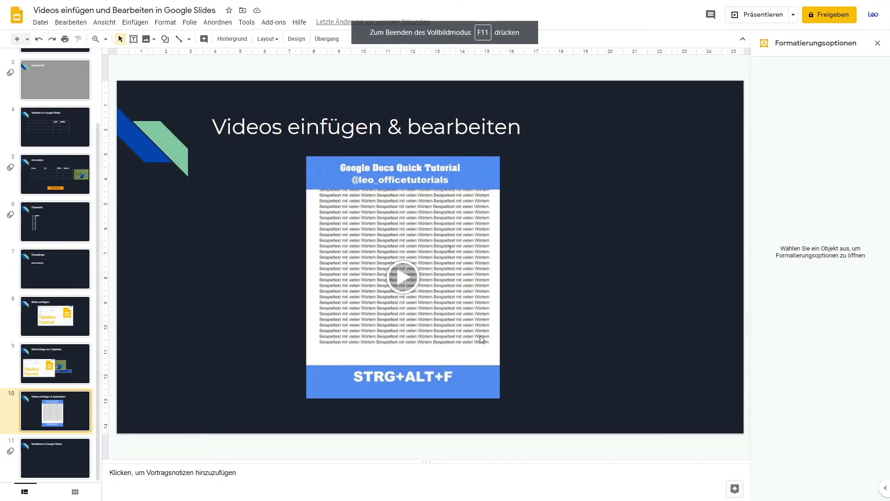